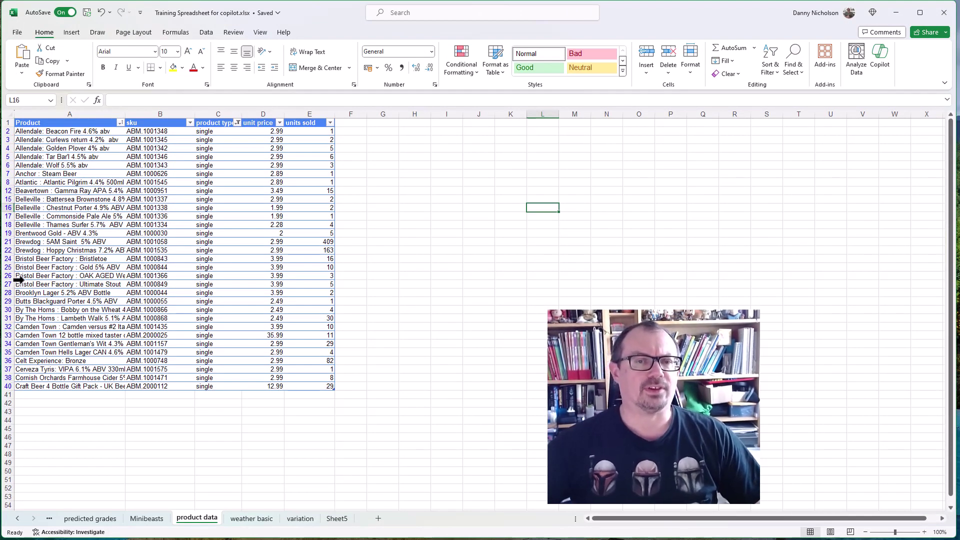
# - Browse the table styles without applying one, then select cell C6 in the product table
pyautogui.click(503, 74)
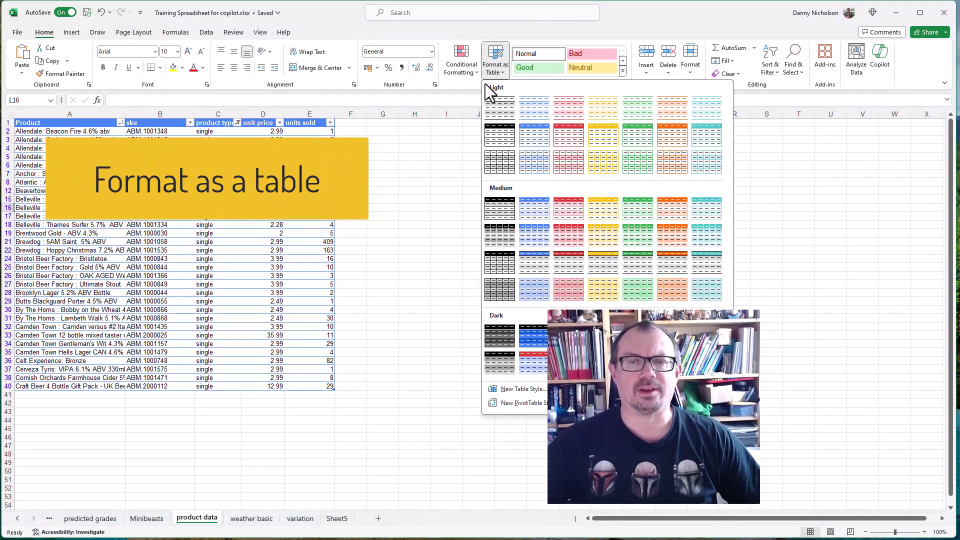
pyautogui.click(802, 153)
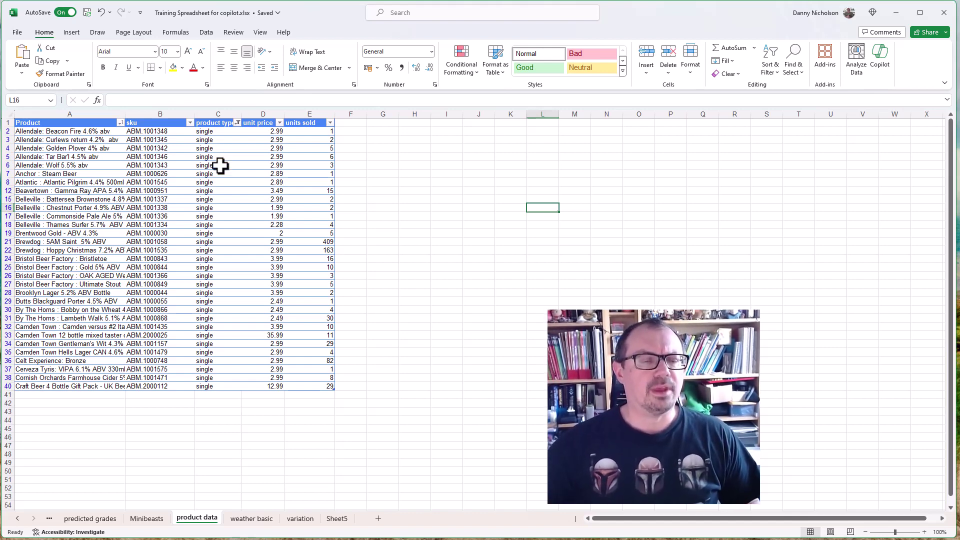
pyautogui.click(225, 165)
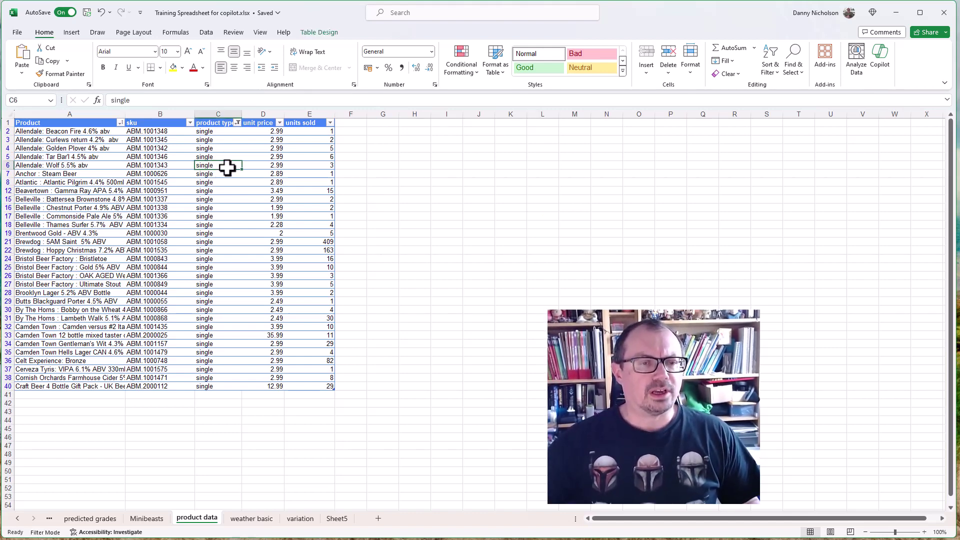
# - Ask Copilot to 'set column D to currency, uk pounds'
pyautogui.click(880, 55)
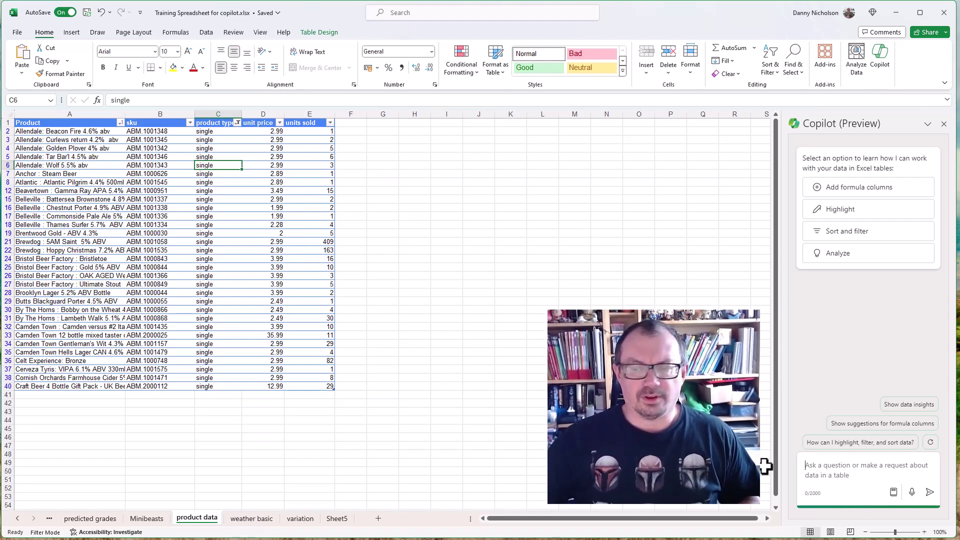
pyautogui.click(832, 467)
pyautogui.write('set column D to currency, uk pounds')
pyautogui.press('Return')
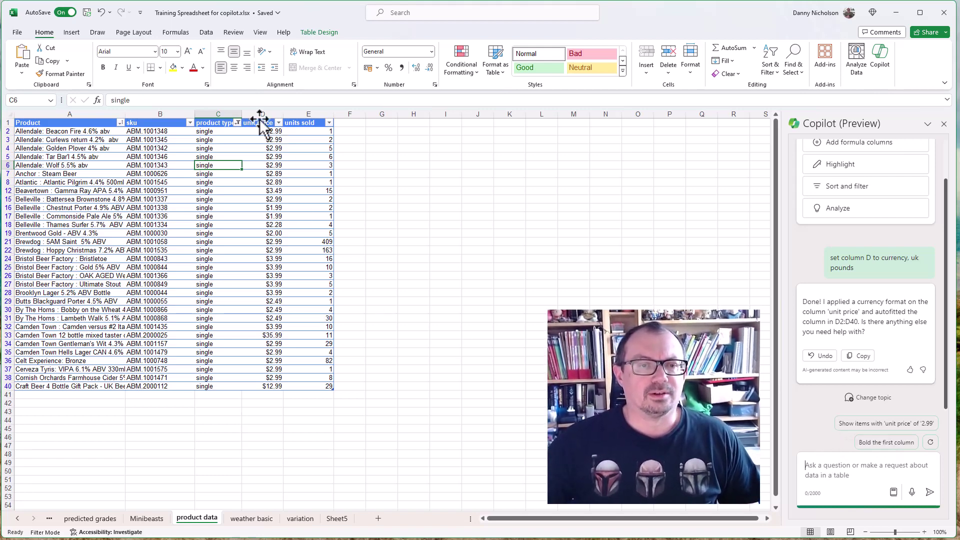
# - Apply the pounds Currency number format to the unit prices in D2:D40
pyautogui.moveTo(263, 131); pyautogui.dragTo(278, 382)
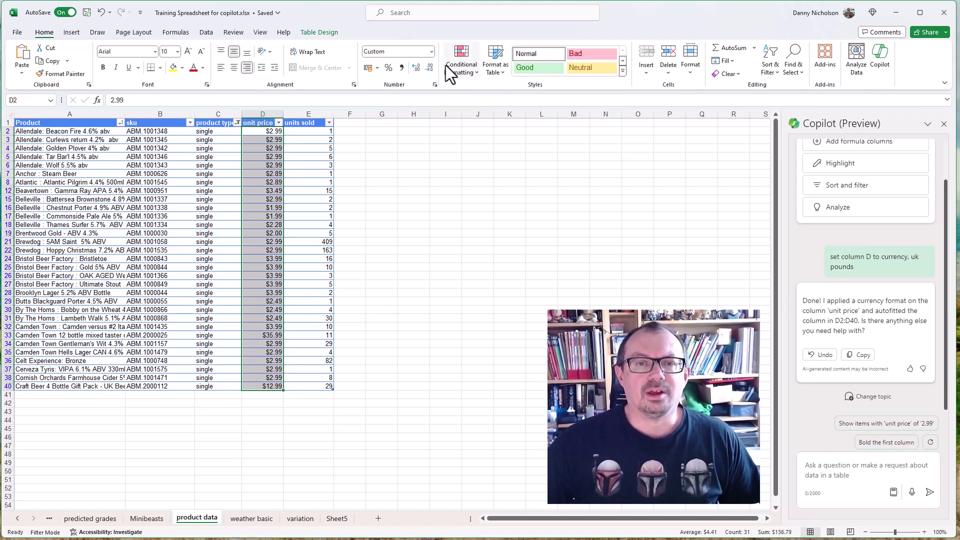
pyautogui.click(431, 51)
pyautogui.click(402, 120)
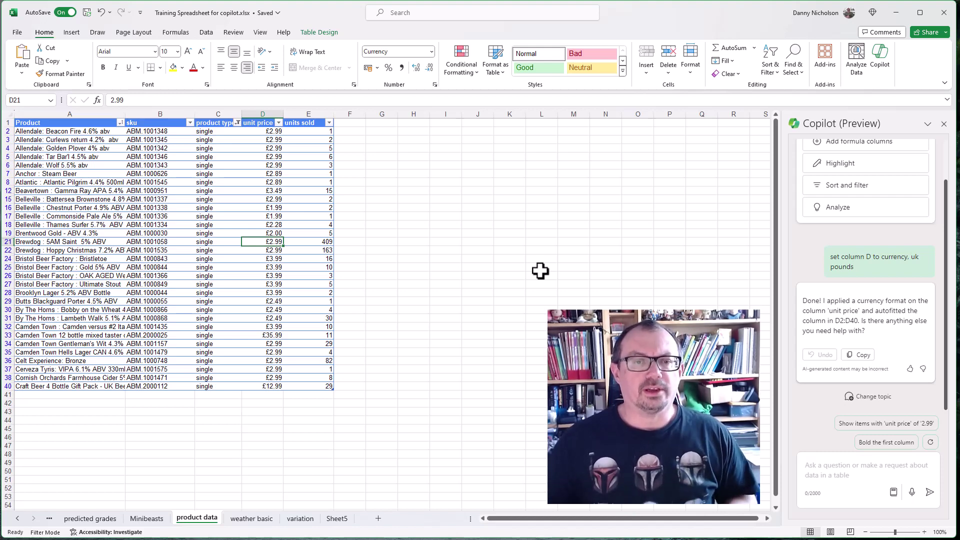
# - Have Copilot insert a total sales column F computing unit price × units sold
pyautogui.click(849, 473)
pyautogui.write('add a formula to column F to calculate total sales from unit price x units sold')
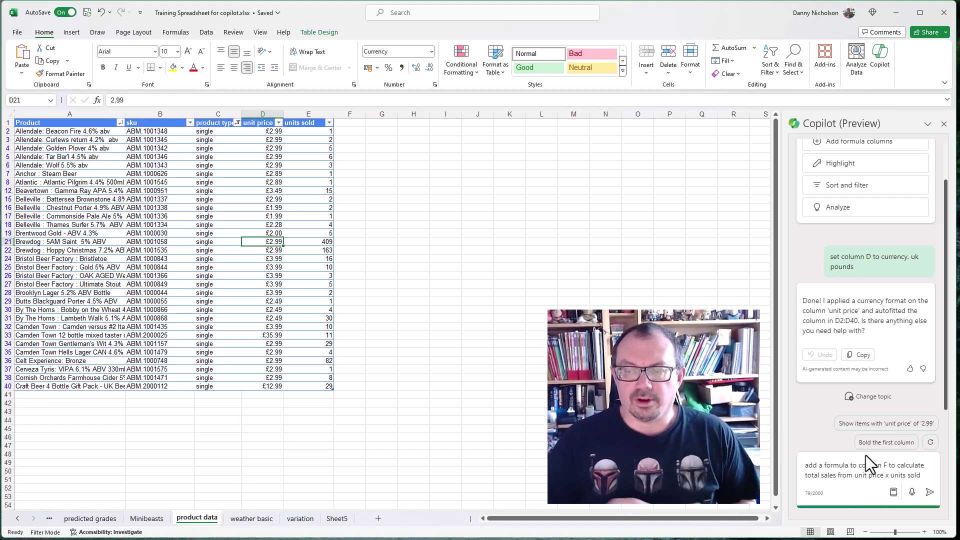
pyautogui.press('Return')
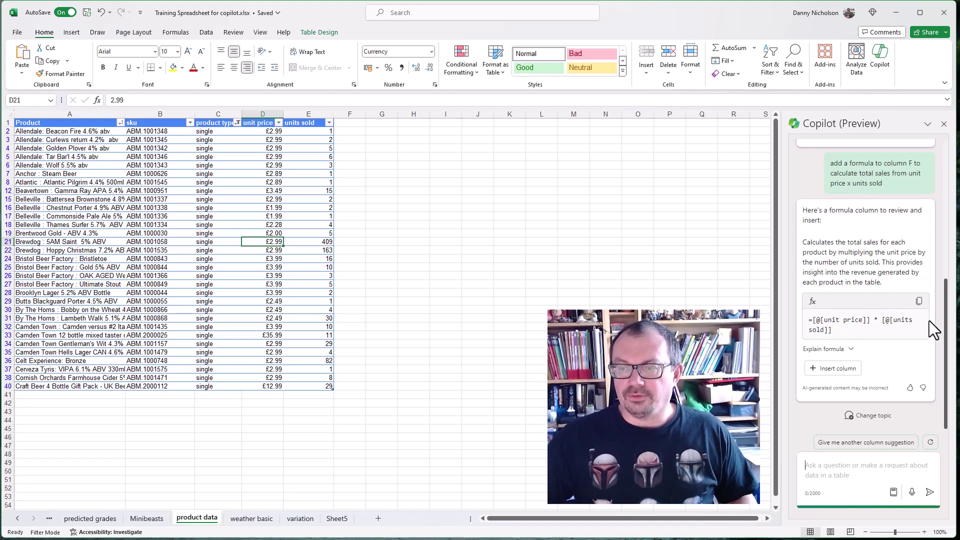
pyautogui.click(830, 369)
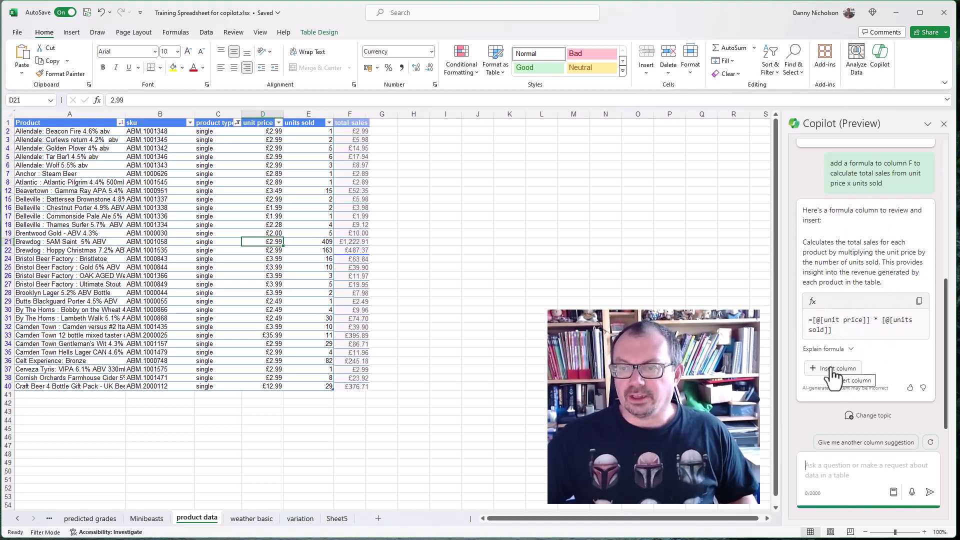
pyautogui.click(829, 372)
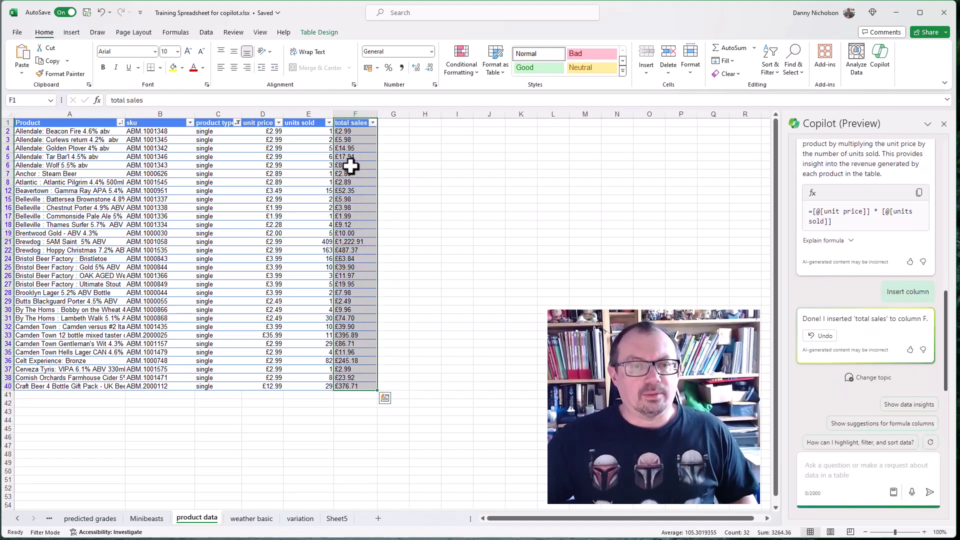
pyautogui.click(481, 342)
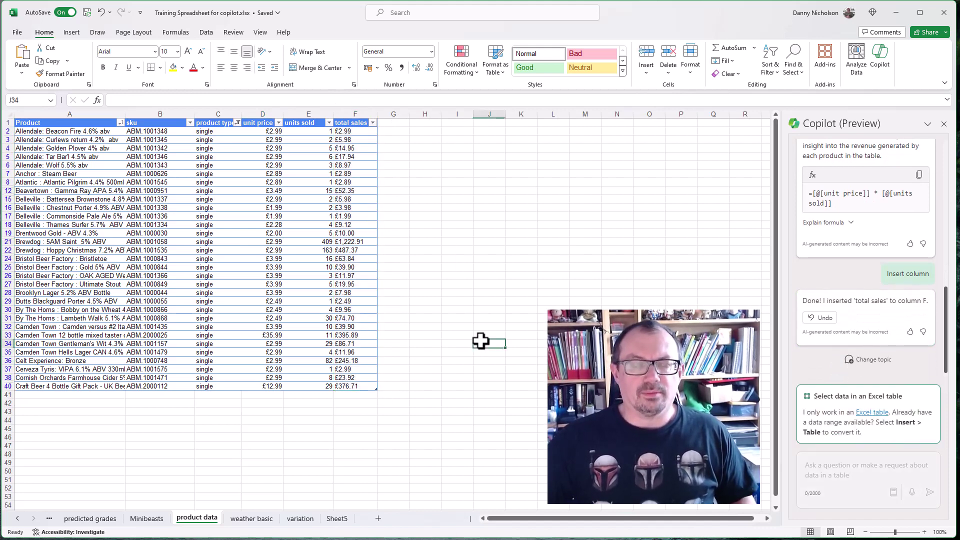
# - With cell E17 selected, ask Copilot to sort by total sales in descending order
pyautogui.click(289, 217)
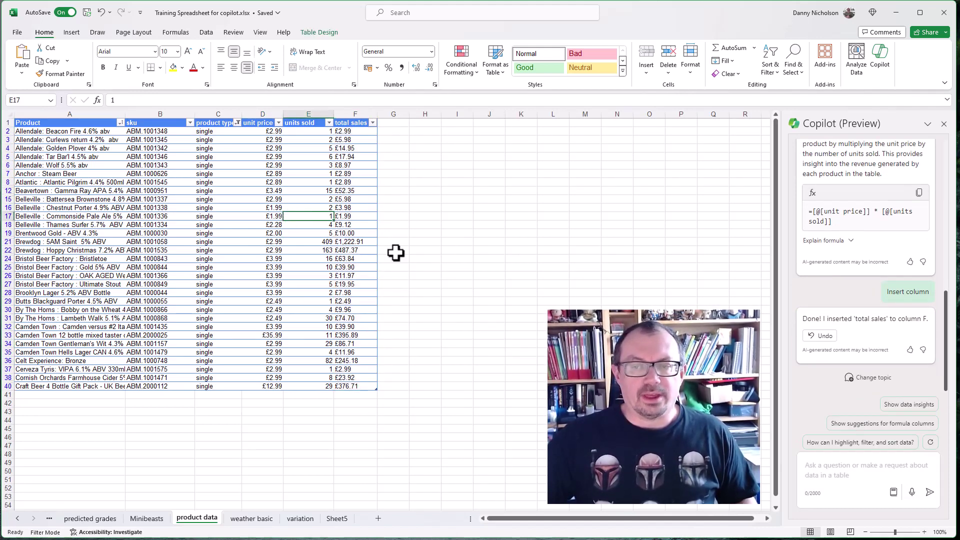
pyautogui.click(836, 466)
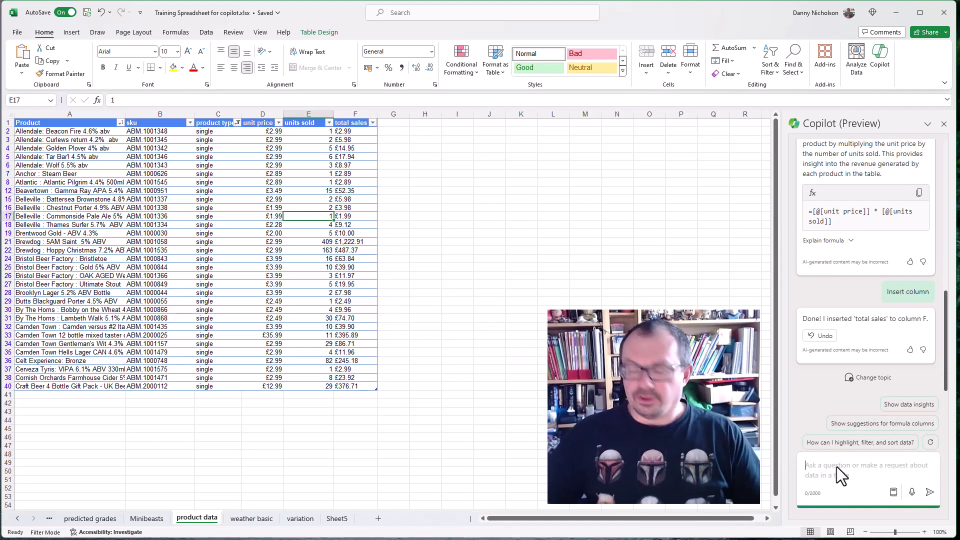
pyautogui.write('sort by total sales, in descending order')
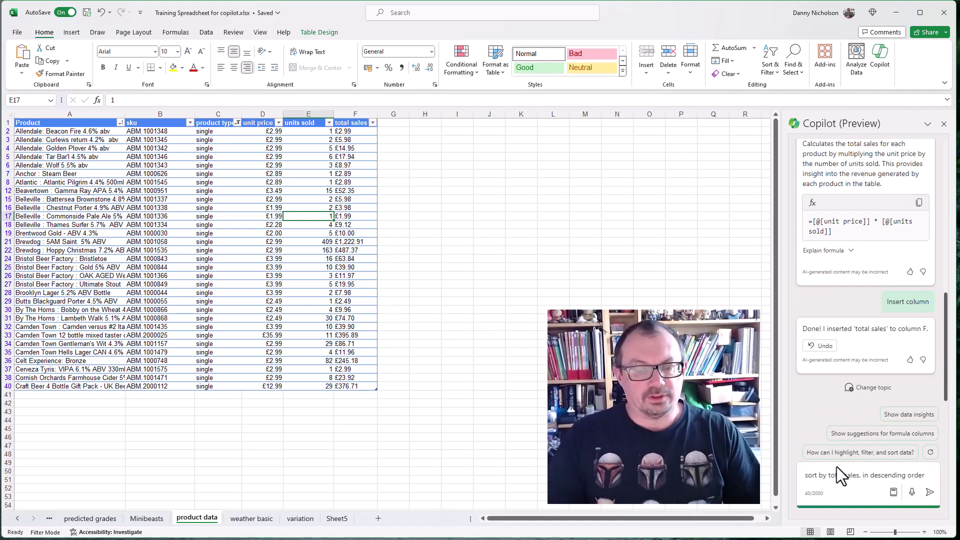
pyautogui.press('Return')
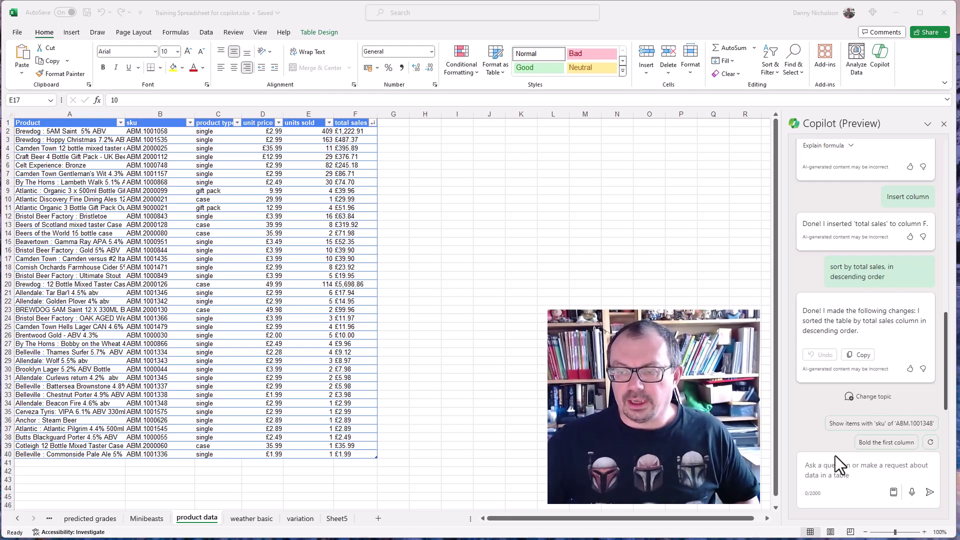
# - Ask Copilot to filter the table for product type gift pack
pyautogui.click(827, 467)
pyautogui.write('filte')
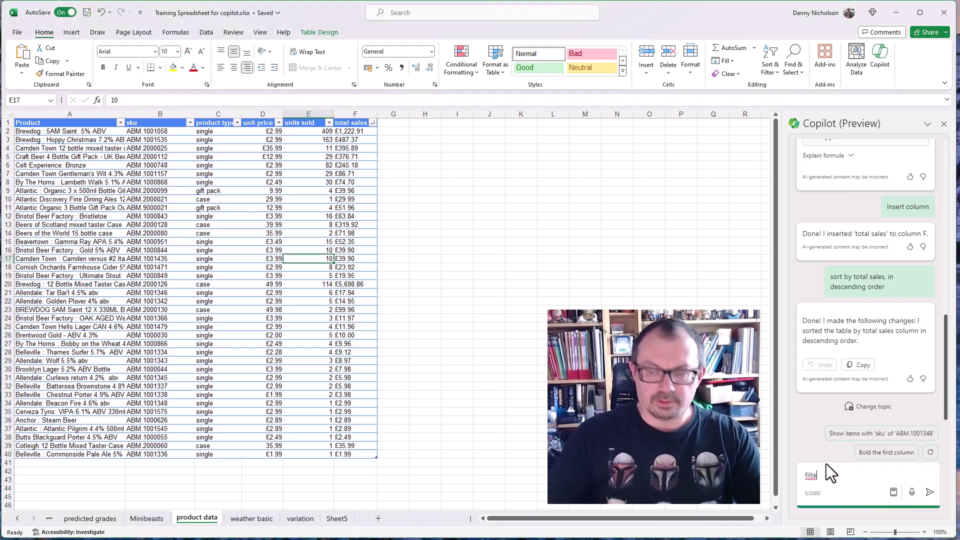
pyautogui.write('r for product type gift pack')
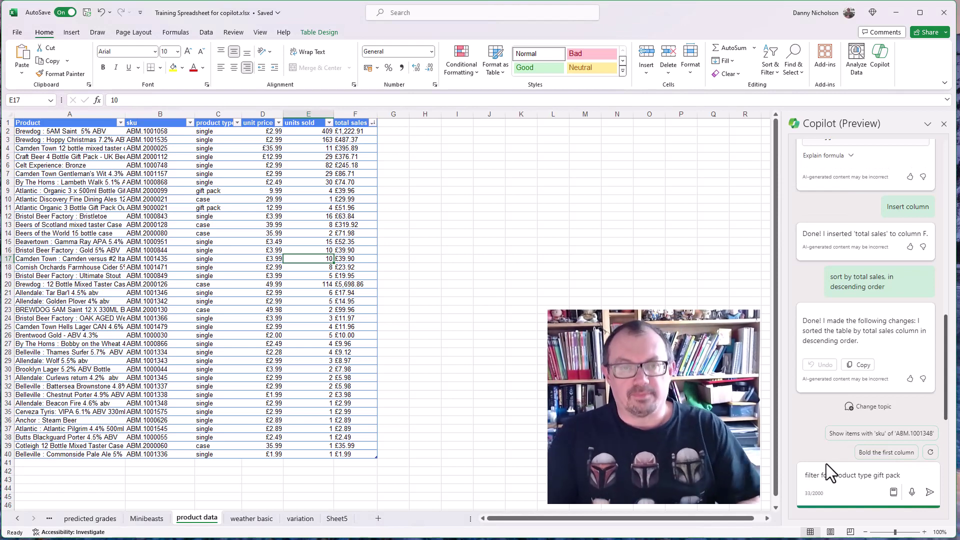
pyautogui.press('Return')
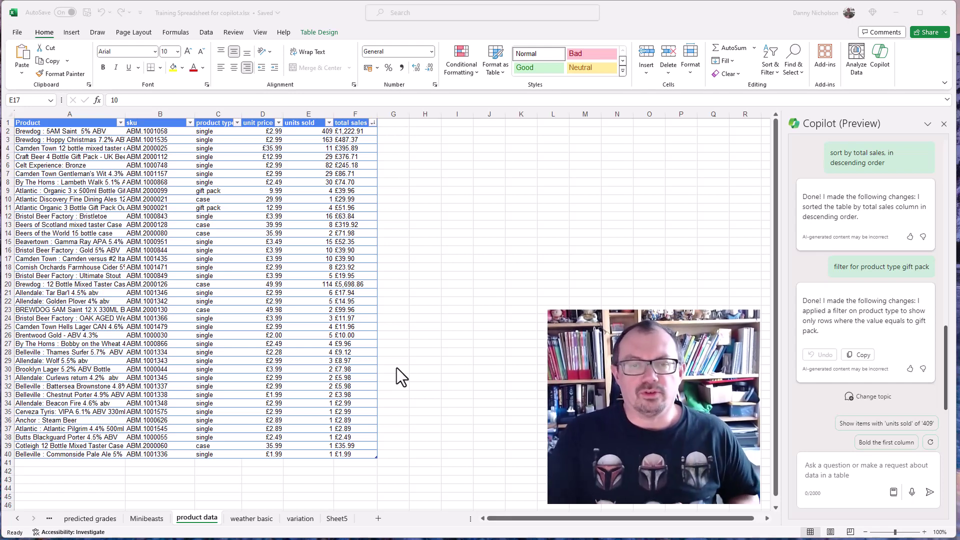
# - Ask Copilot to filter to product type single with more than 25 units sold
pyautogui.click(816, 475)
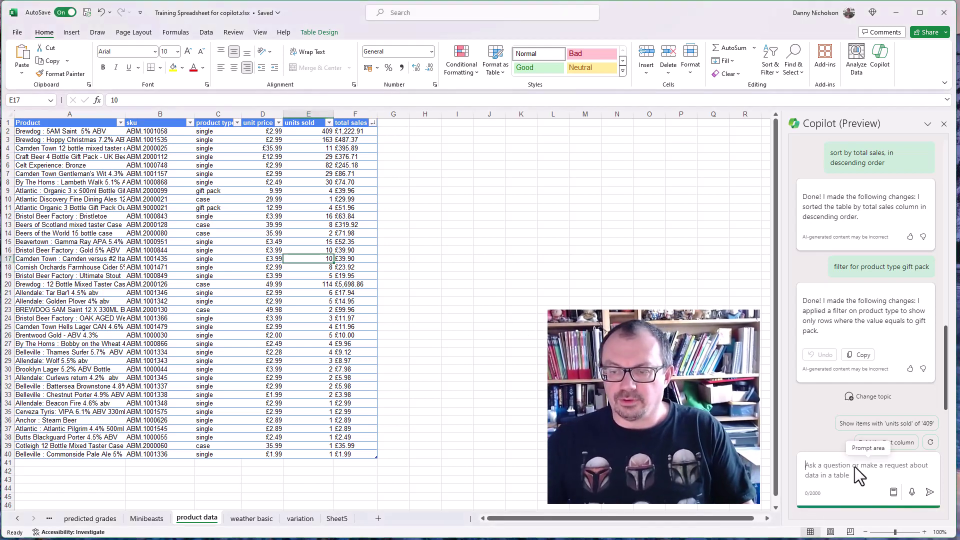
pyautogui.write('filter by product type single that have sold more than 10 units')
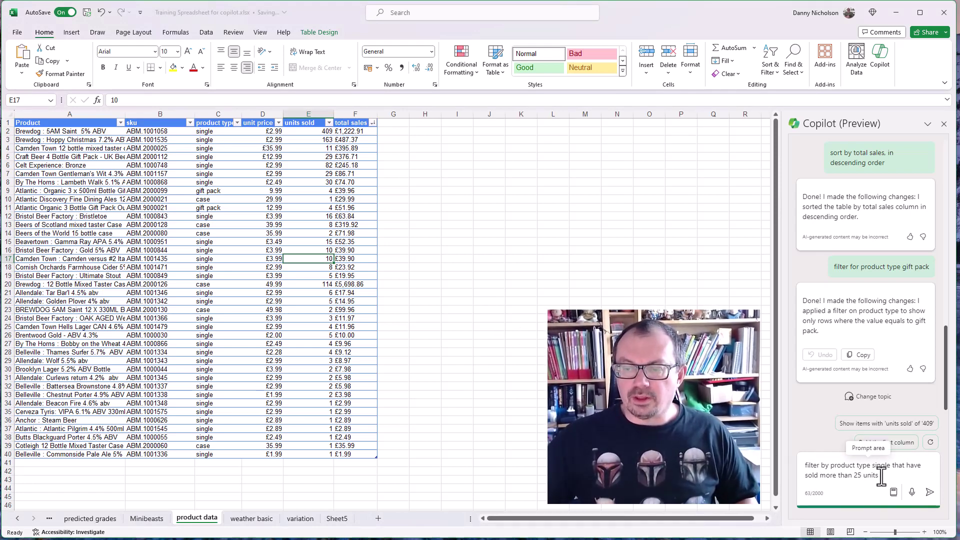
pyautogui.click(926, 492)
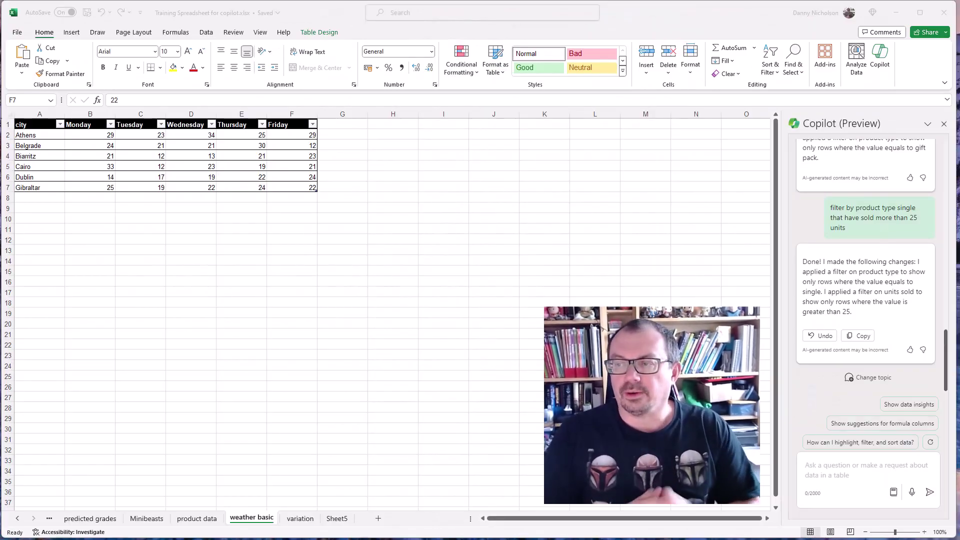
# - Ask Copilot to highlight any weather value over 21 in yellow
pyautogui.click(836, 467)
pyautogui.write('highlight any value over 21 as yellow')
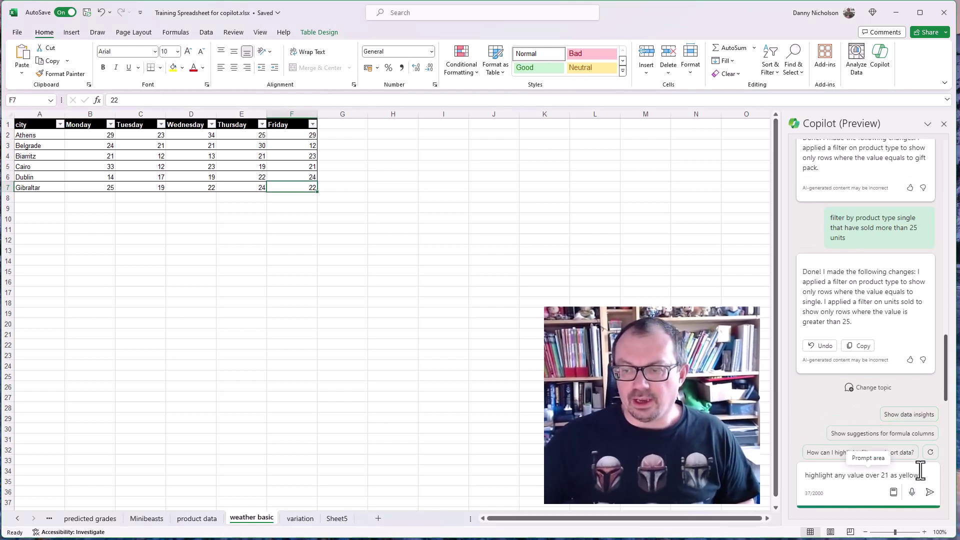
pyautogui.press('Return')
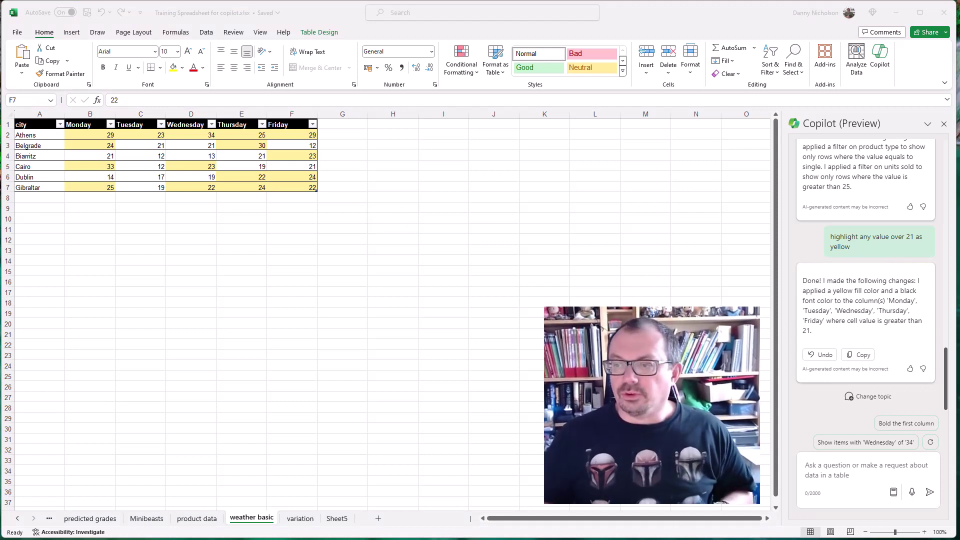
# - Have Copilot insert column G with each city's weekly average temperature
pyautogui.click(818, 467)
pyautogui.write('add a column that calculates the average temperature over the week for each city')
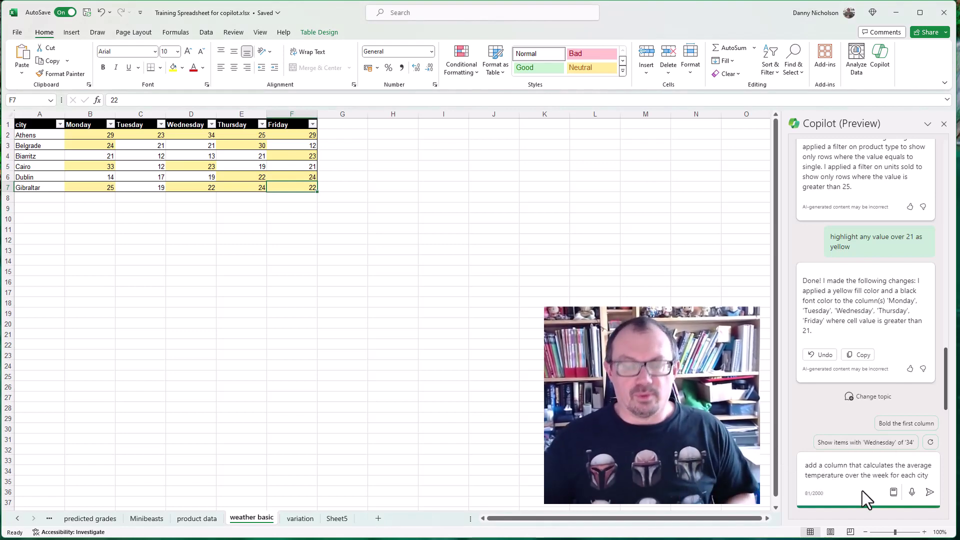
pyautogui.press('Return')
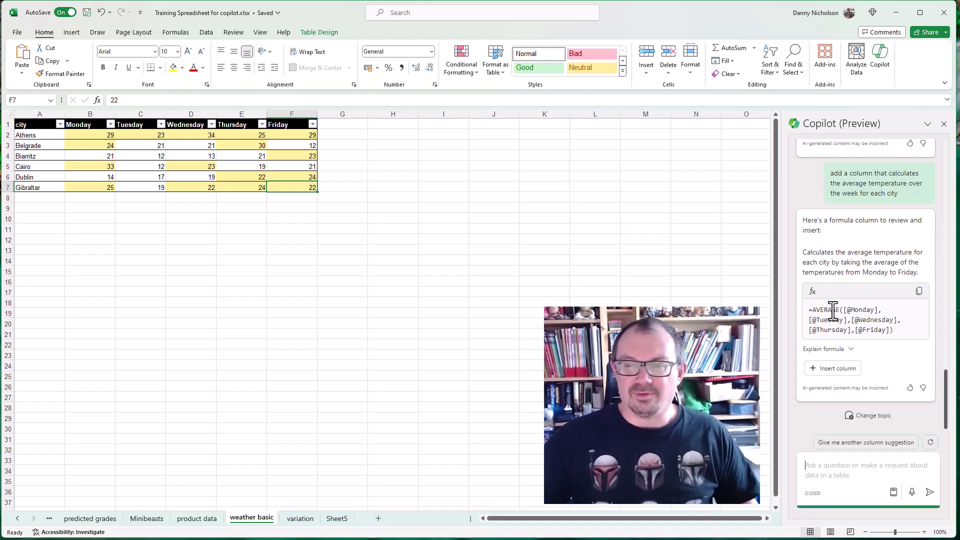
pyautogui.click(825, 369)
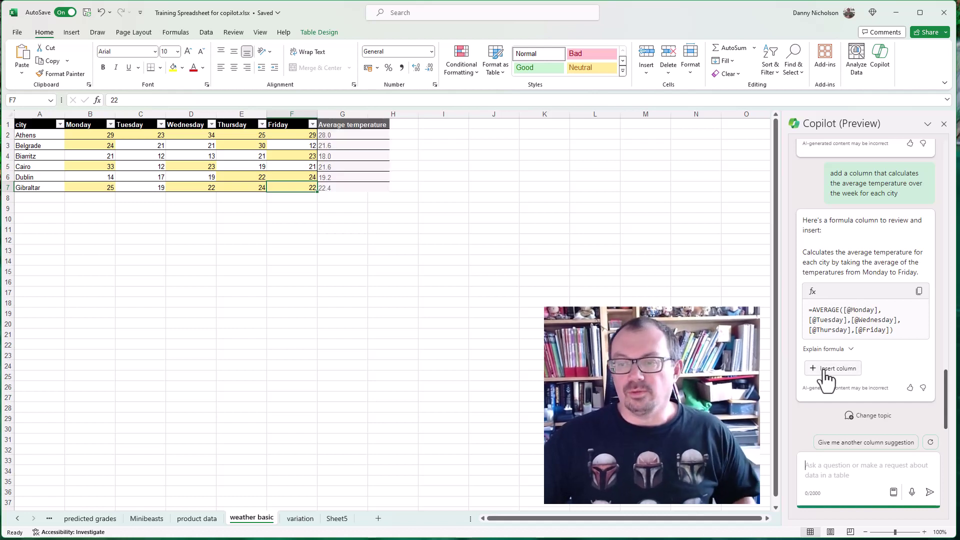
pyautogui.click(834, 370)
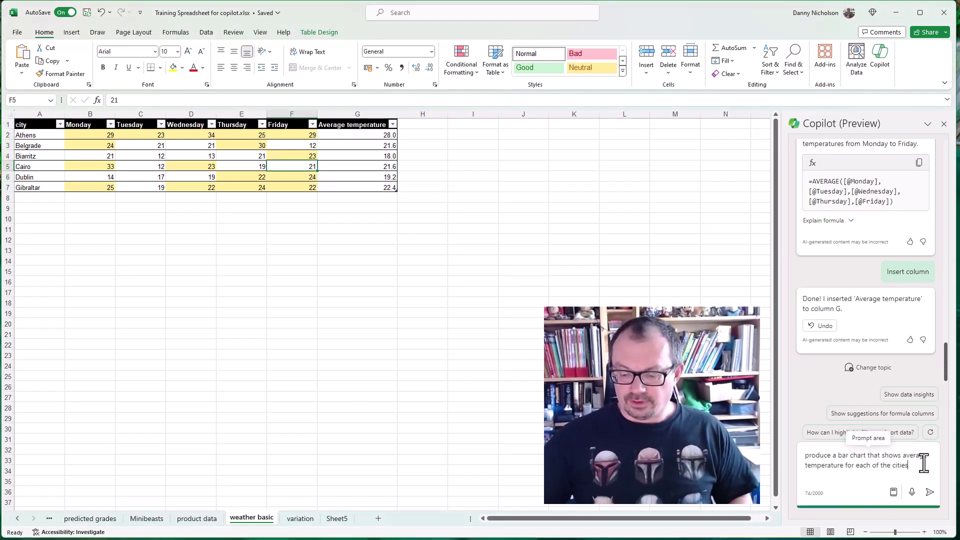
# - Send the request for a bar chart of average temperature per city and view the result
pyautogui.press('Return')
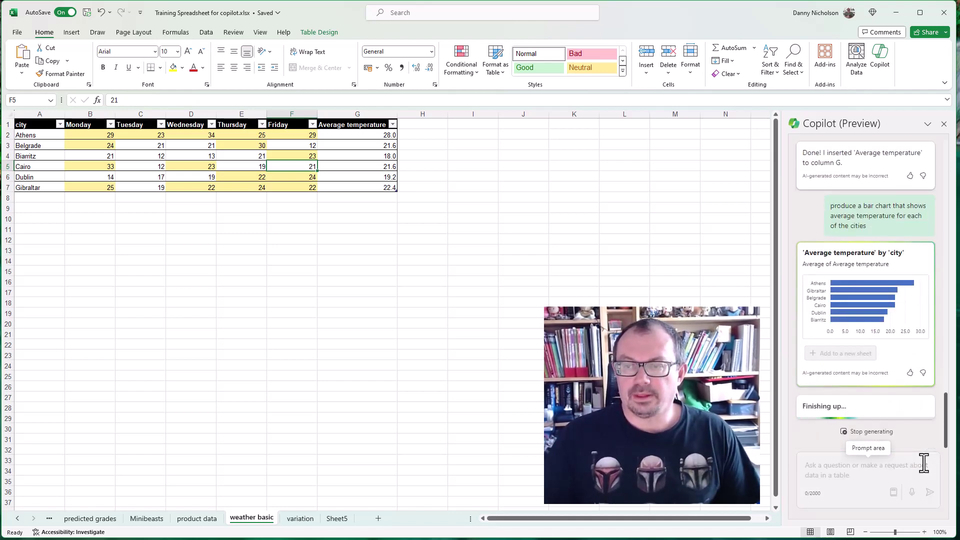
pyautogui.scroll(1, 836, 210)
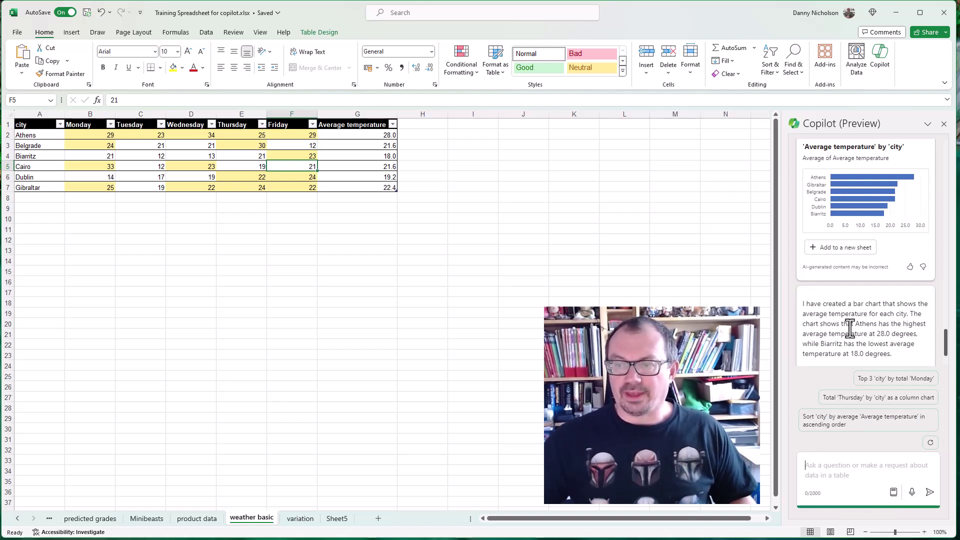
# - Put the bar chart and Copilot's top-three cities by average temperature table on new sheets
pyautogui.click(851, 248)
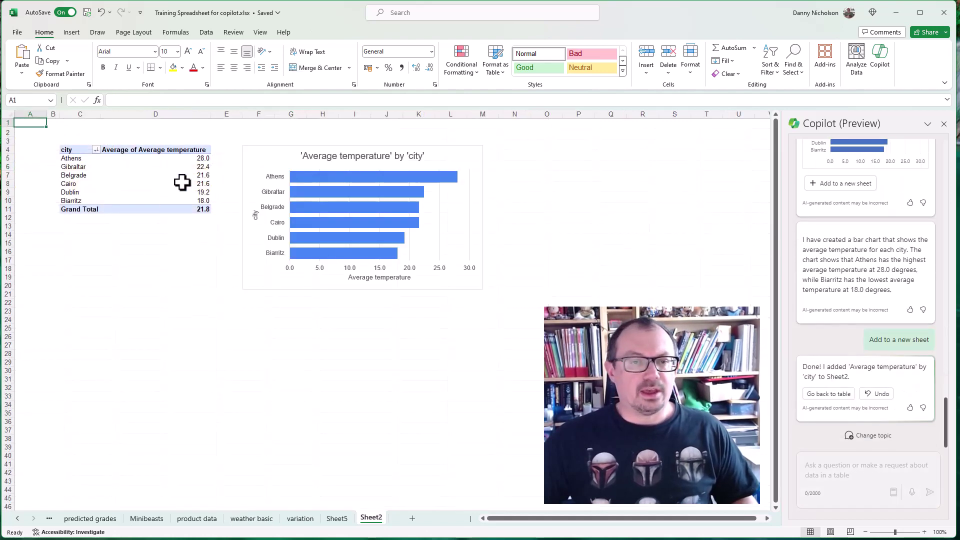
pyautogui.click(829, 392)
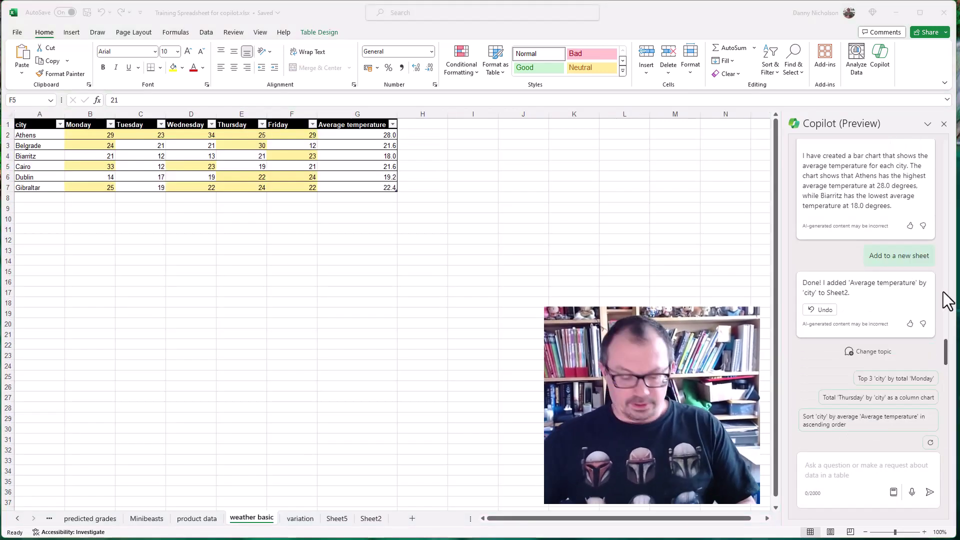
pyautogui.click(826, 467)
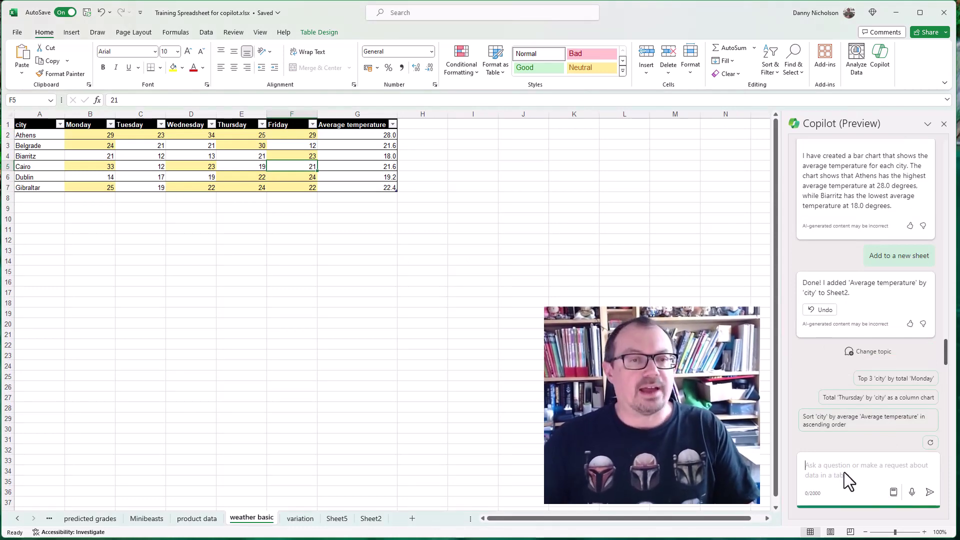
pyautogui.write('show the top three cities by average temperature')
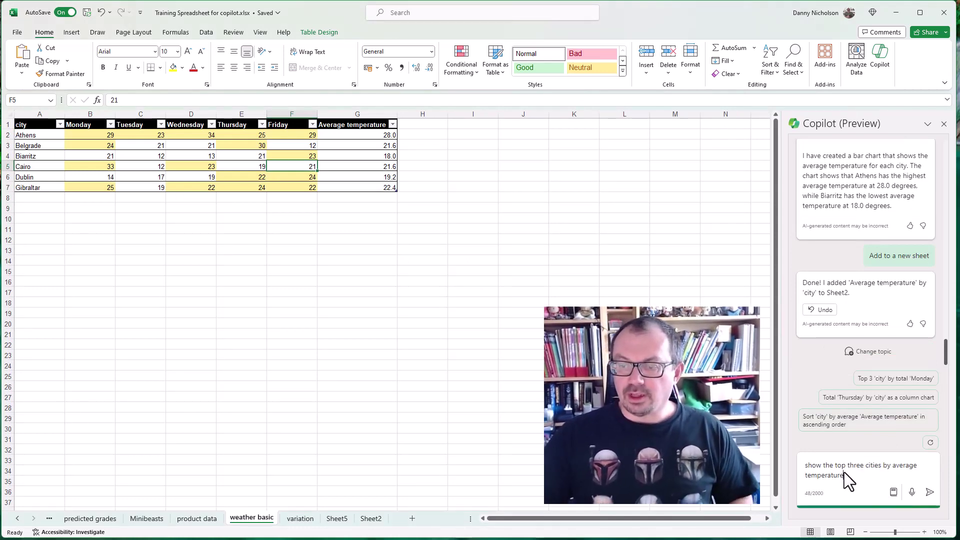
pyautogui.press('Return')
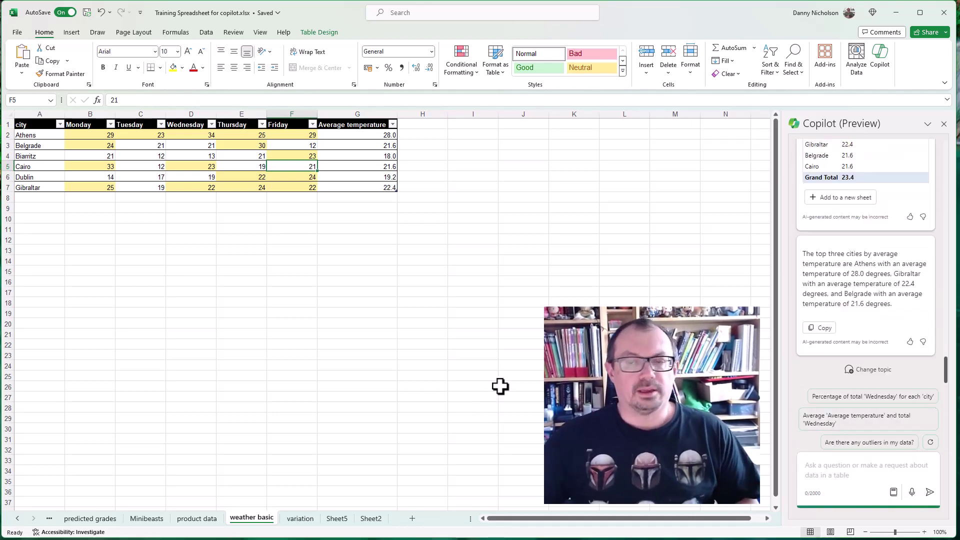
pyautogui.scroll(2, 812, 205)
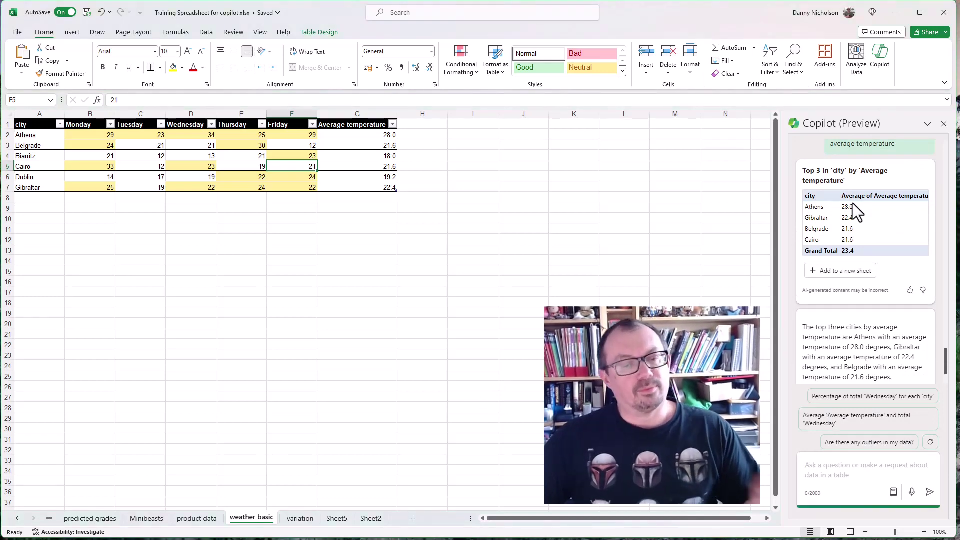
pyautogui.click(837, 274)
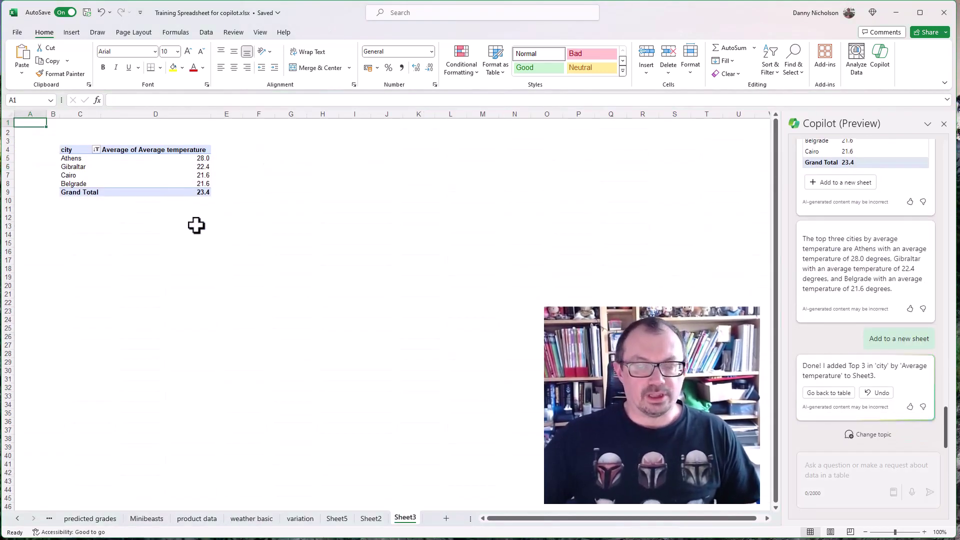
pyautogui.click(252, 518)
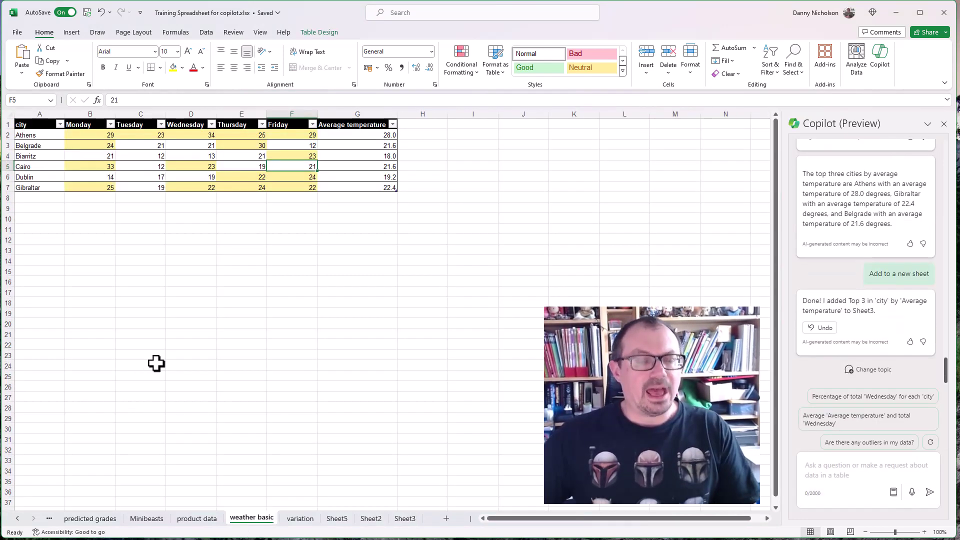
# - Ask Copilot to sort the weather table by average temperature
pyautogui.click(840, 495)
pyautogui.write('sort by average temperature')
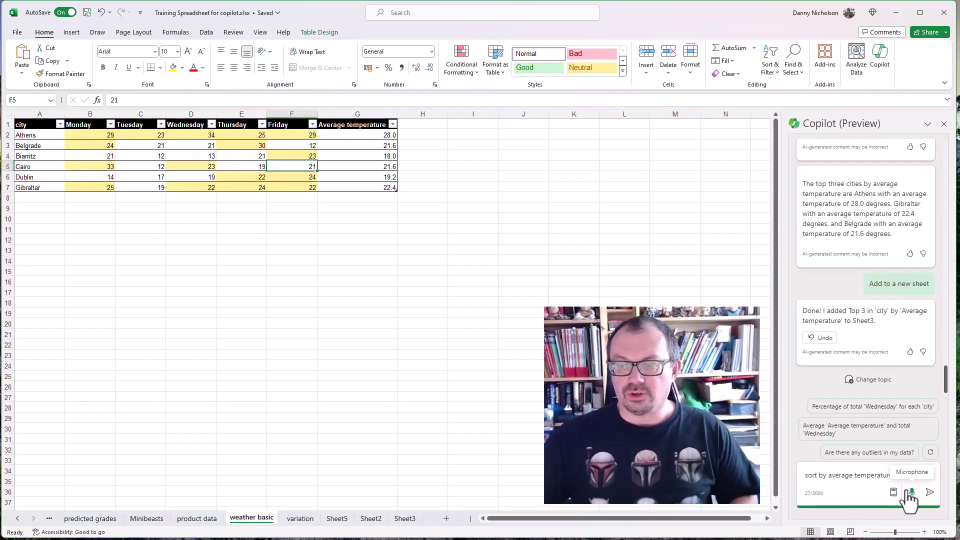
pyautogui.press('Return')
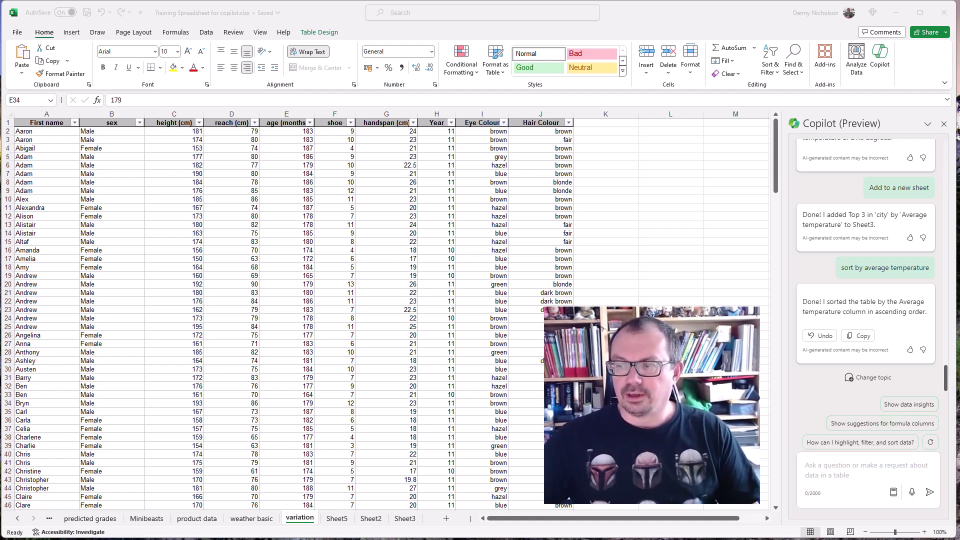
# - Ask Copilot to sort the class data by height ascending
pyautogui.click(833, 463)
pyautogui.write('sort by height ascending')
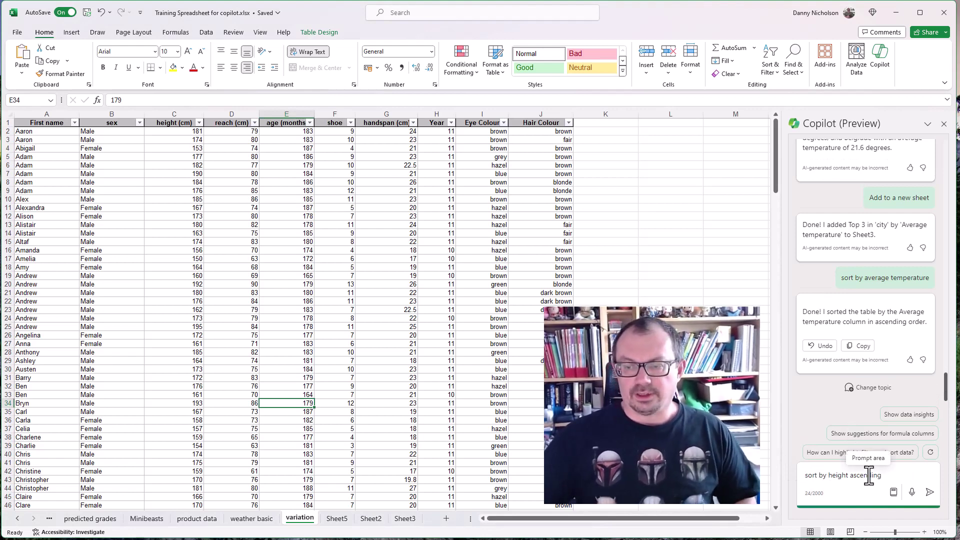
pyautogui.press('Return')
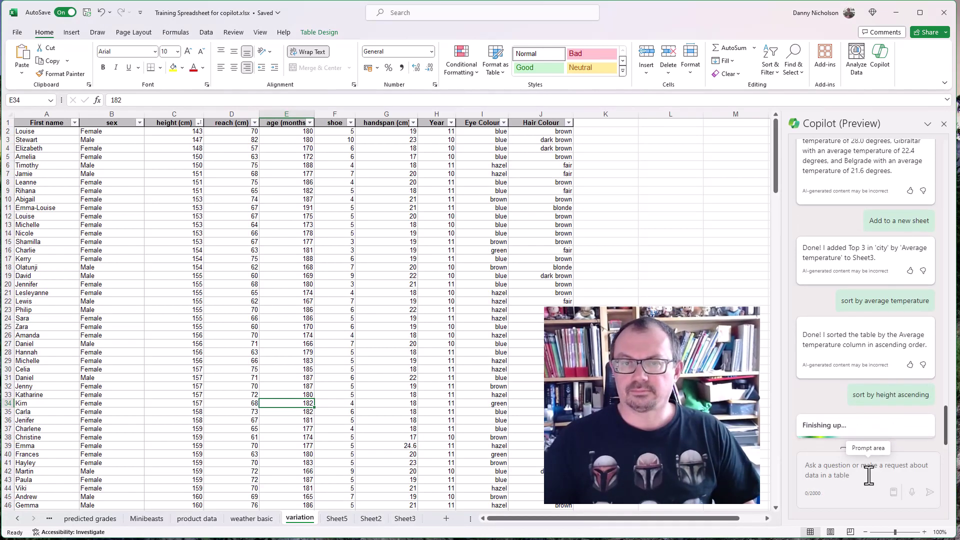
pyautogui.scroll(-7, 193, 180)
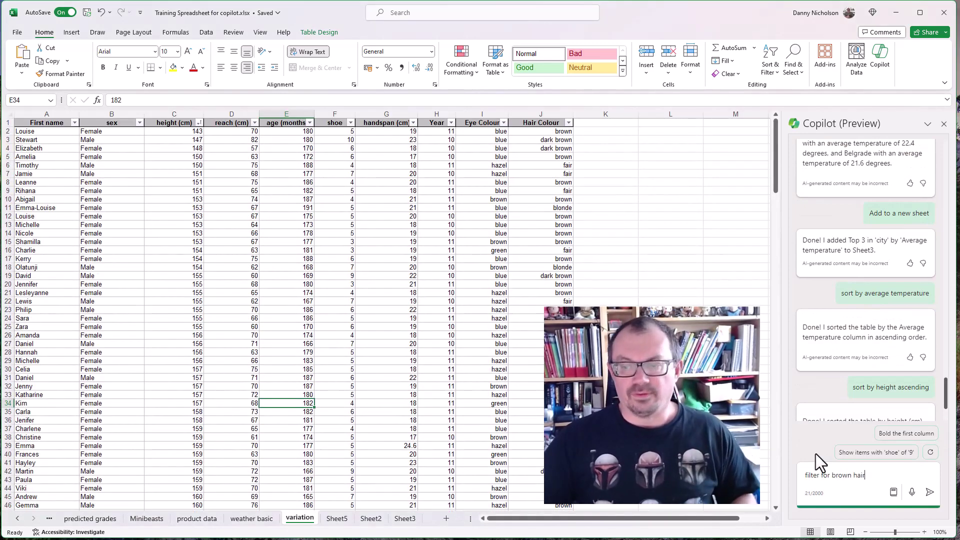
# - Send Copilot the brown-hair filter request and ask how many males there are (128)
pyautogui.press('Return')
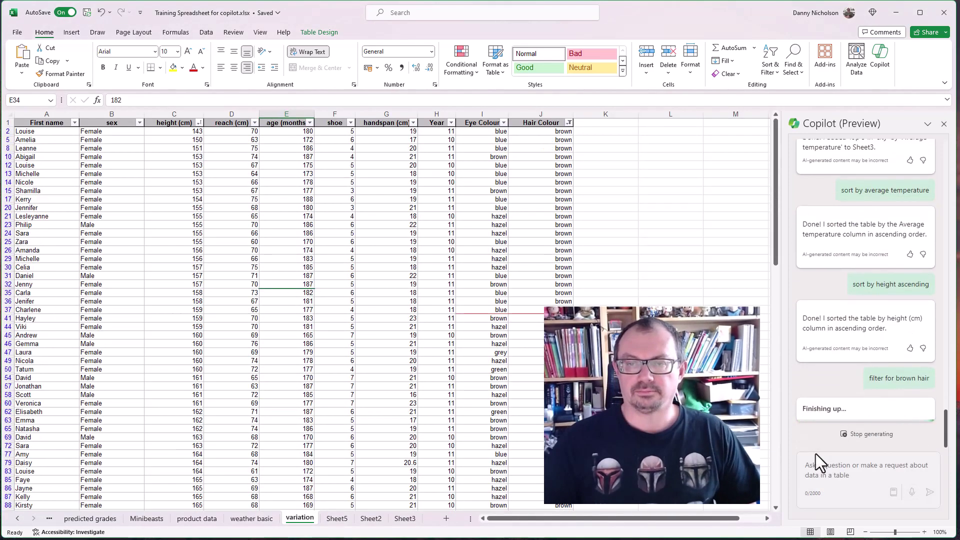
pyautogui.scroll(-4, 571, 290)
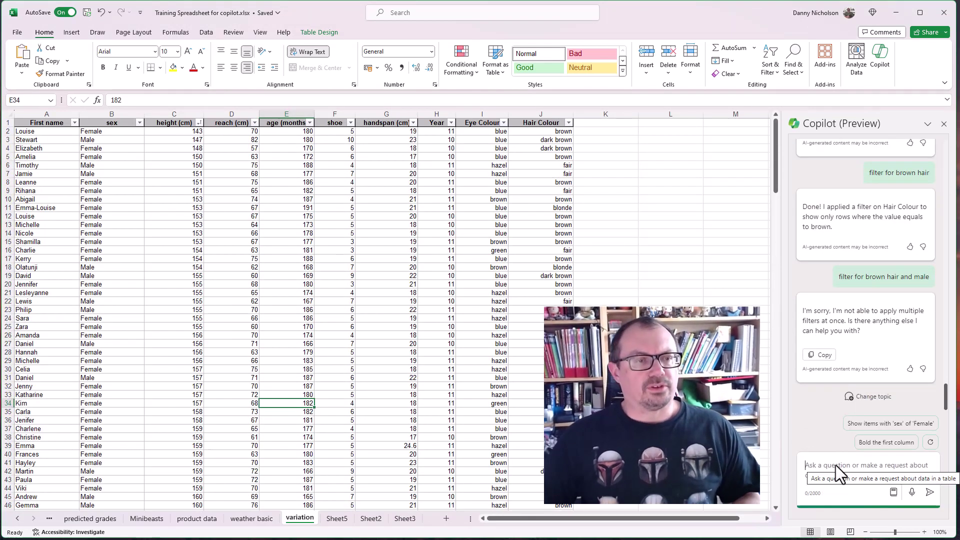
pyautogui.write('how many males are there')
pyautogui.press('Return')
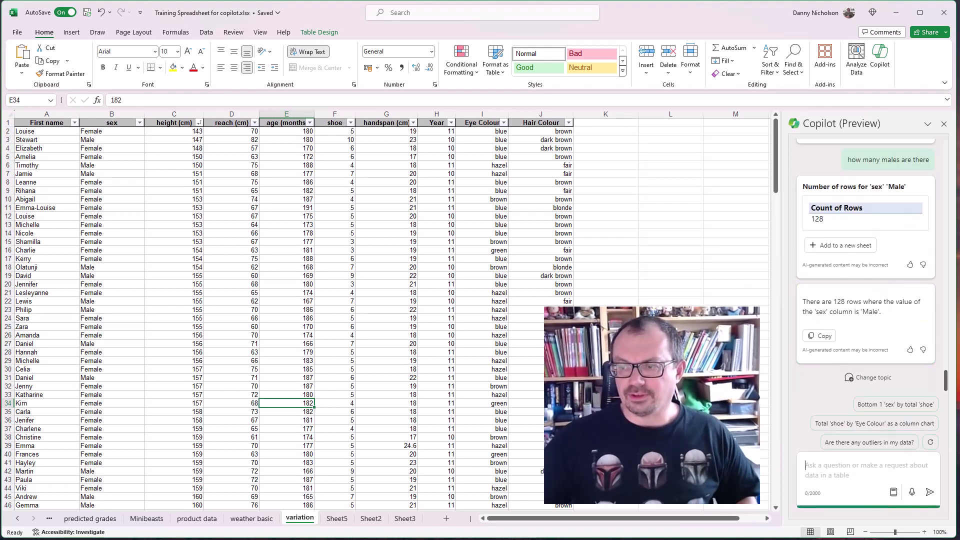
# - Ask Copilot for a scatter graph of height against reach and add it to the sheet
pyautogui.write('produce a scattergraph of height against reach')
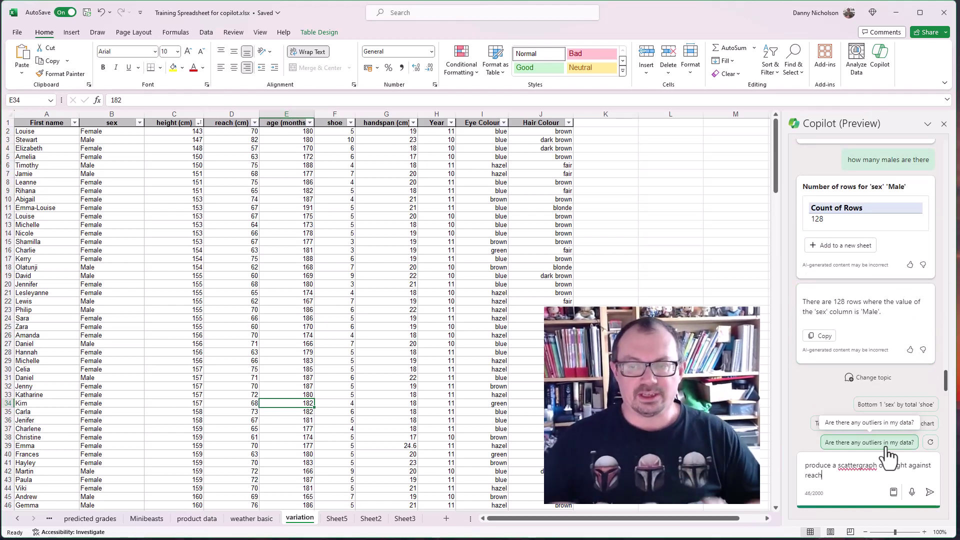
pyautogui.press('Return')
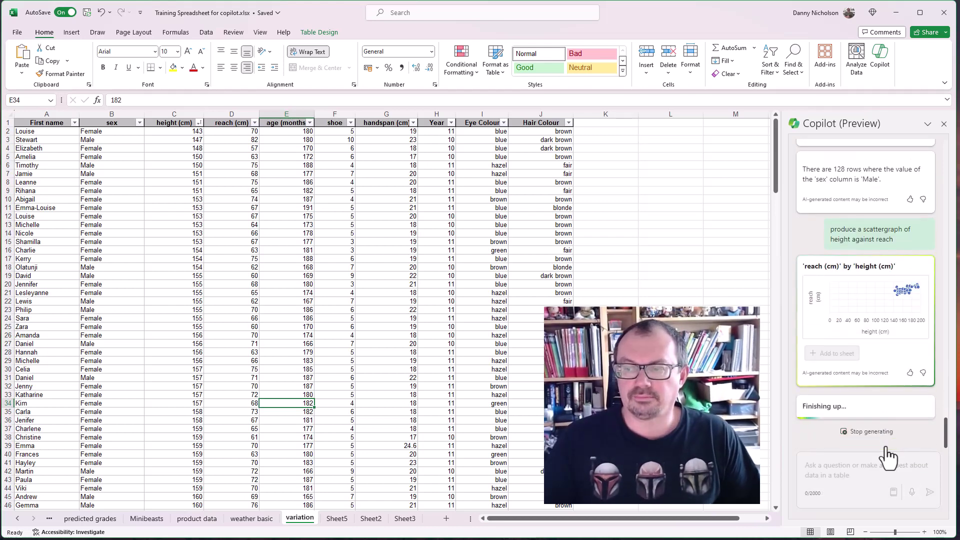
pyautogui.click(828, 225)
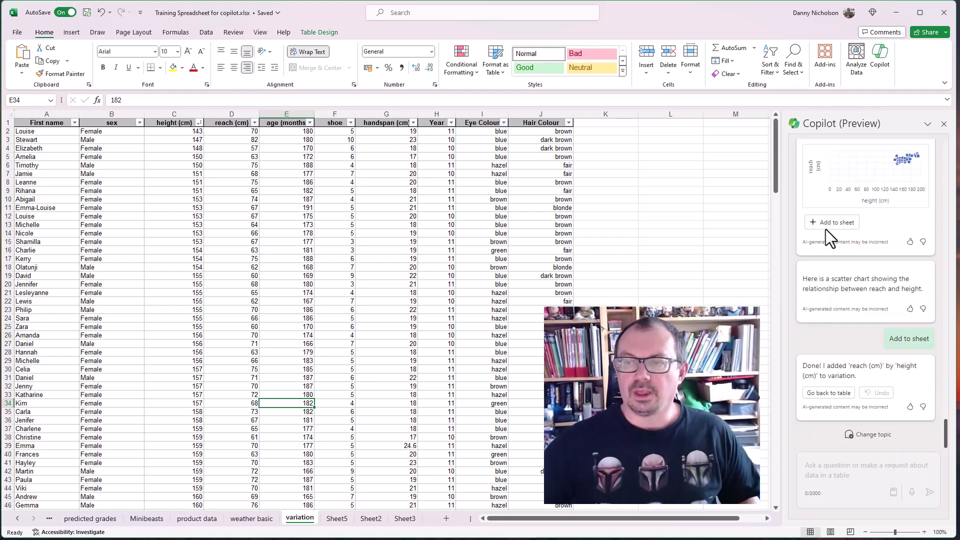
pyautogui.click(836, 229)
# - Move the scatter chart up and to the right, then delete it
pyautogui.moveTo(463, 283); pyautogui.dragTo(651, 186)
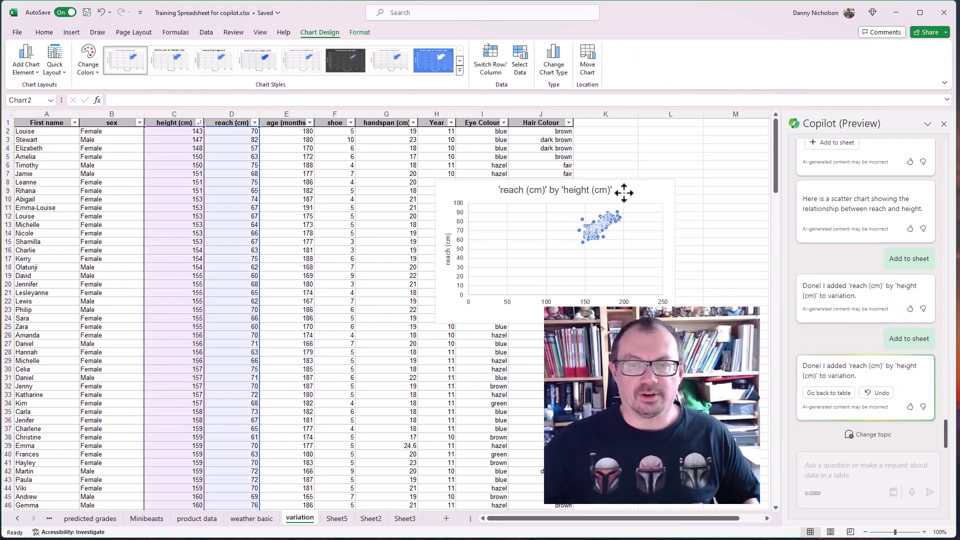
pyautogui.press('Delete')
pyautogui.click(287, 401)
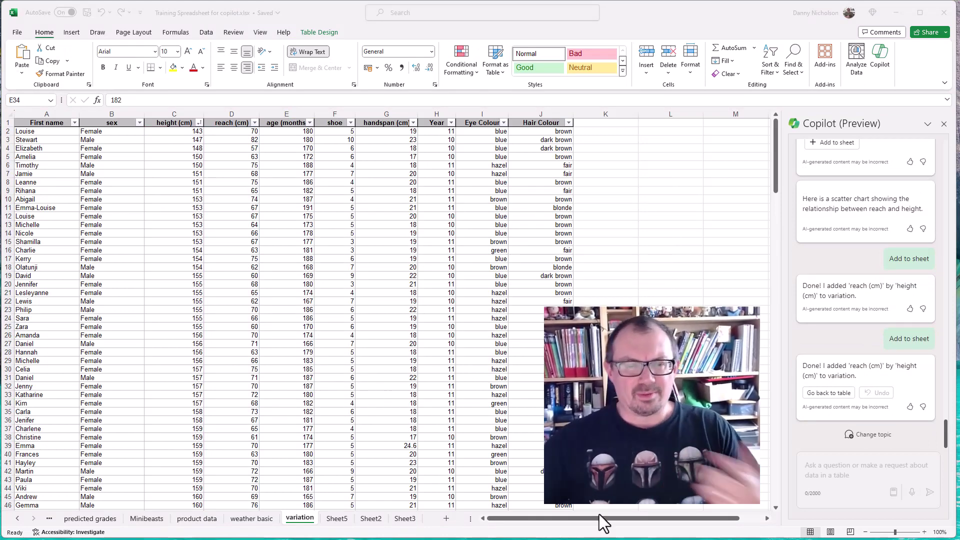
# - Ask Copilot for an eye colour pie chart and put the eye colour counts on a new sheet
pyautogui.click(408, 361)
pyautogui.click(407, 318)
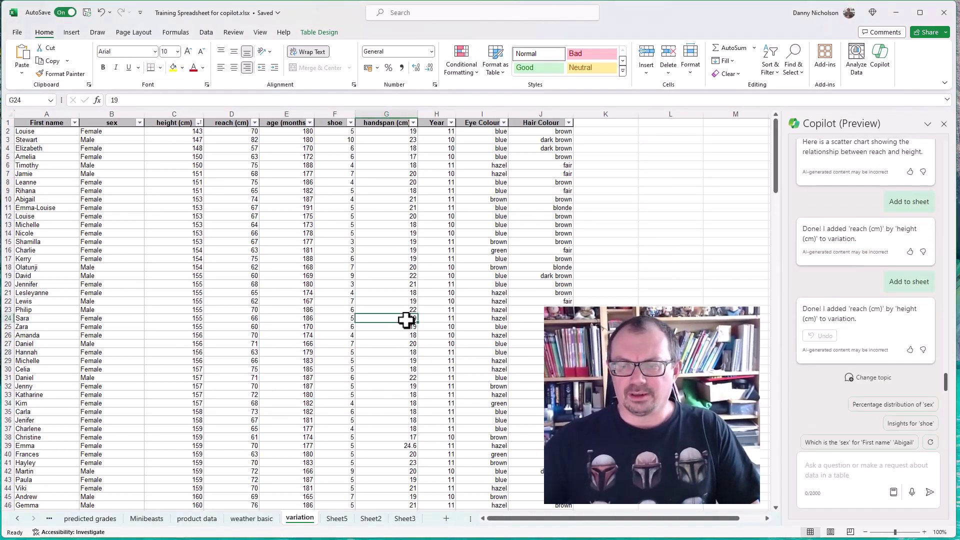
pyautogui.write('produce a pie chart of eye colour')
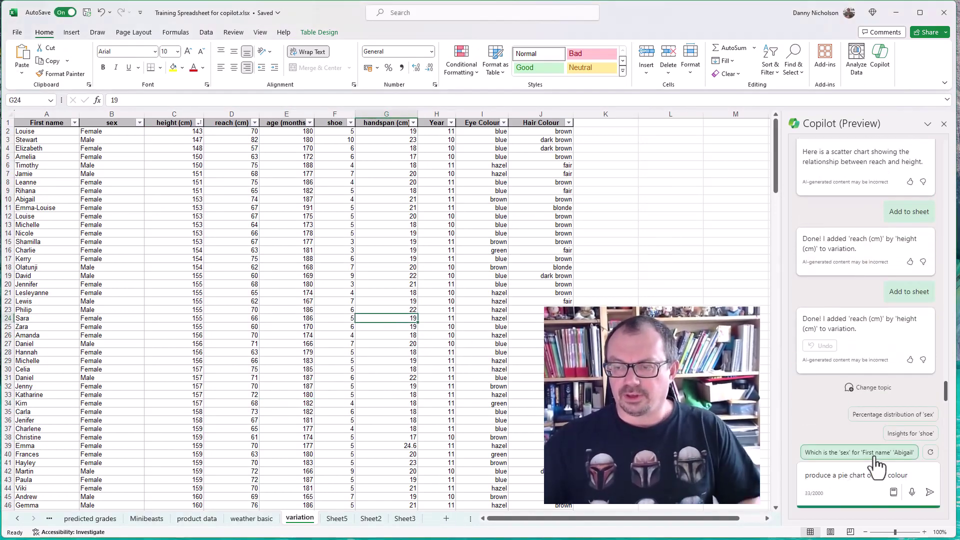
pyautogui.press('Return')
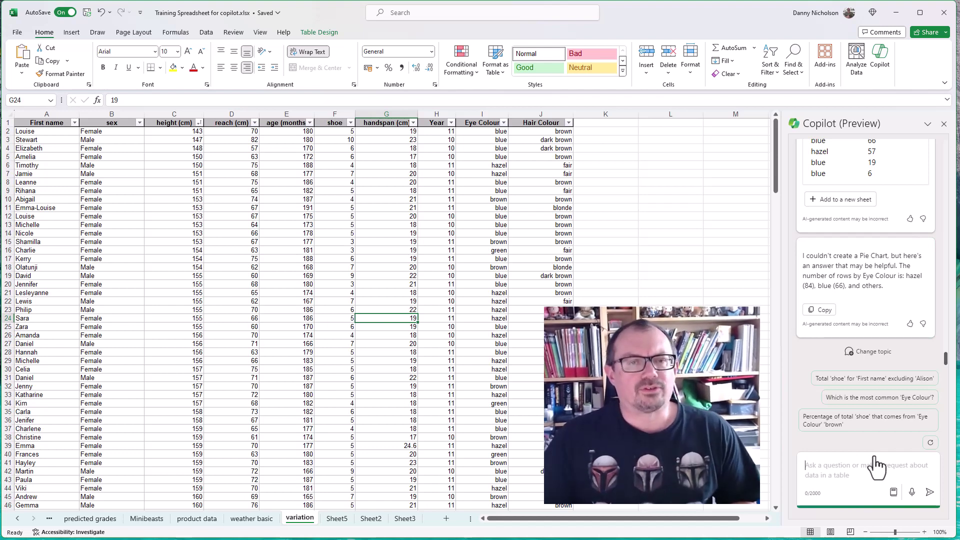
pyautogui.scroll(2, 900, 252)
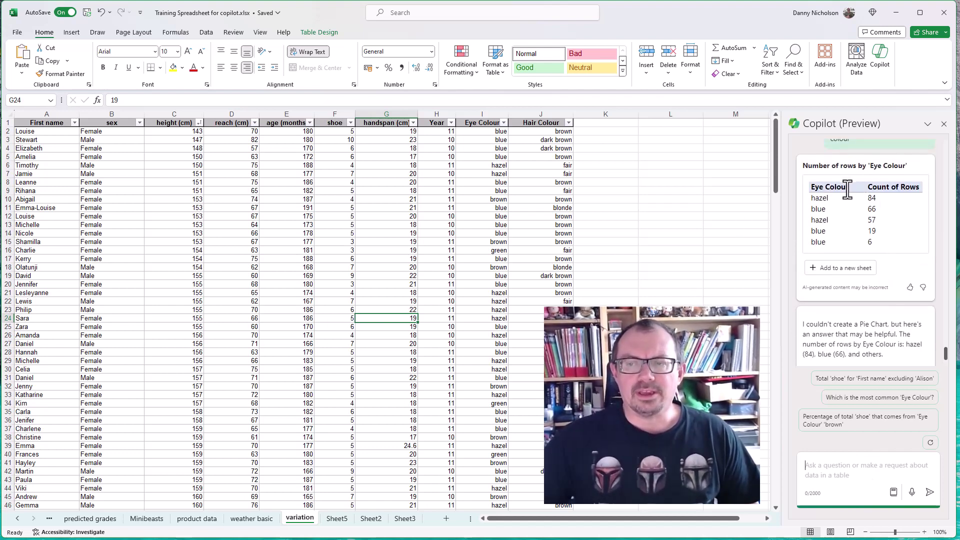
pyautogui.click(845, 272)
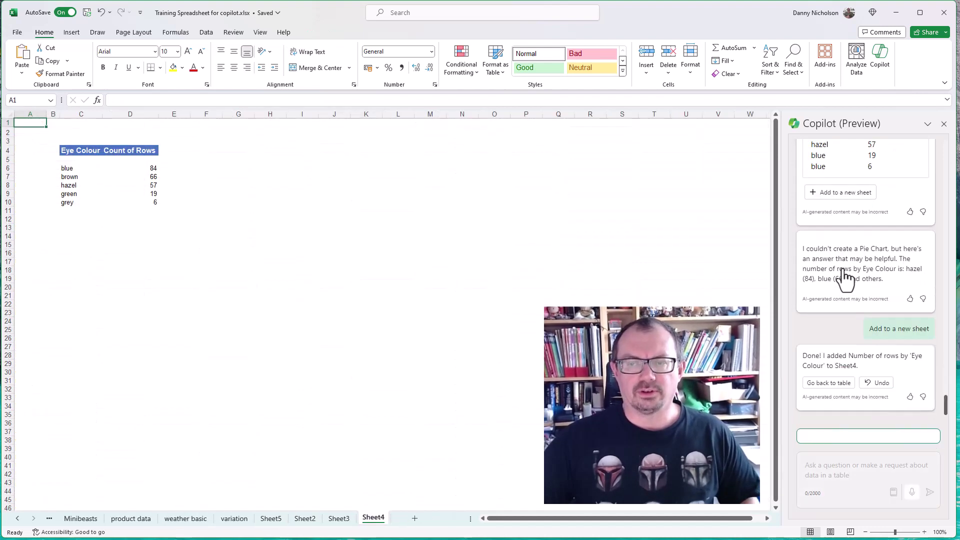
pyautogui.click(302, 244)
# - Insert a 2-D pie chart of the C4:D10 counts, moved beside the table and enlarged
pyautogui.moveTo(73, 150); pyautogui.dragTo(152, 203)
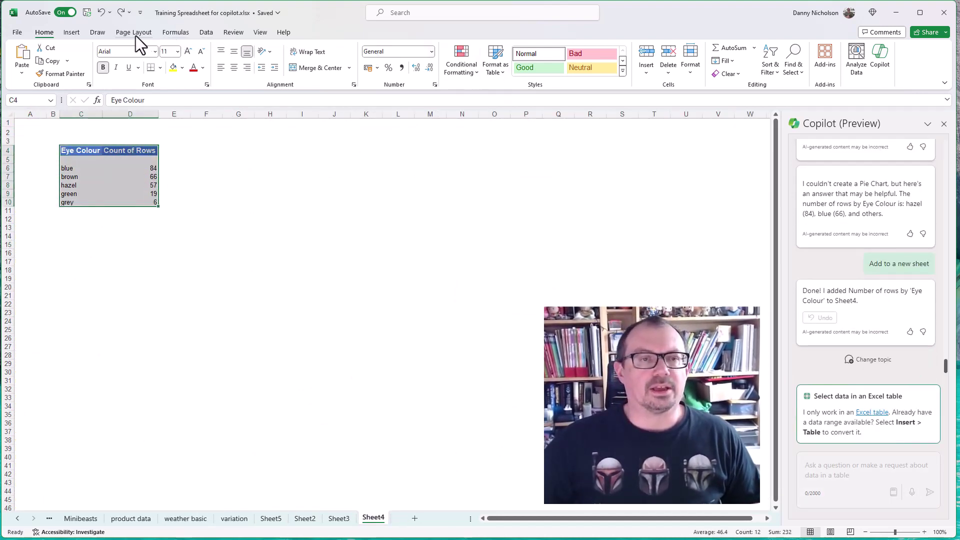
pyautogui.click(71, 33)
pyautogui.click(322, 75)
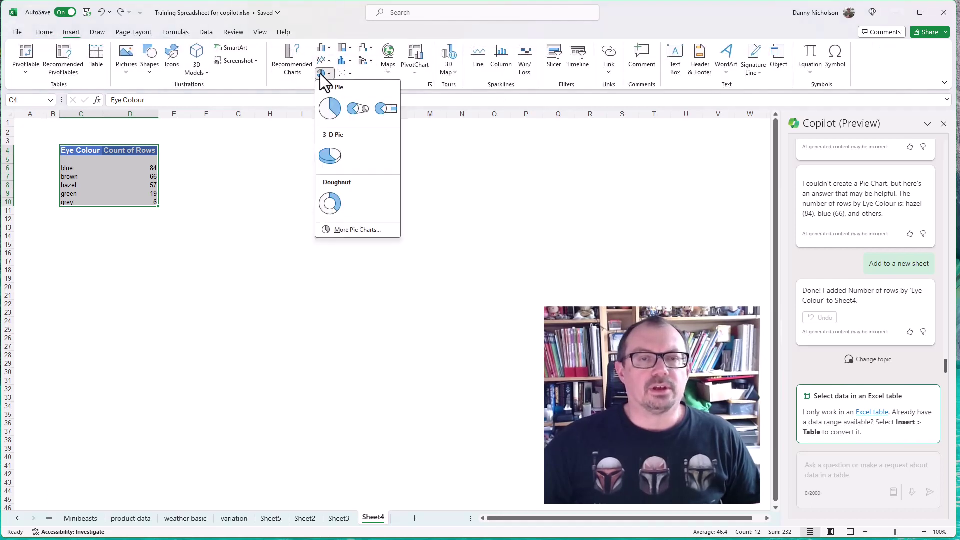
pyautogui.click(338, 121)
pyautogui.moveTo(471, 306); pyautogui.dragTo(398, 208)
pyautogui.moveTo(441, 290); pyautogui.dragTo(602, 441)
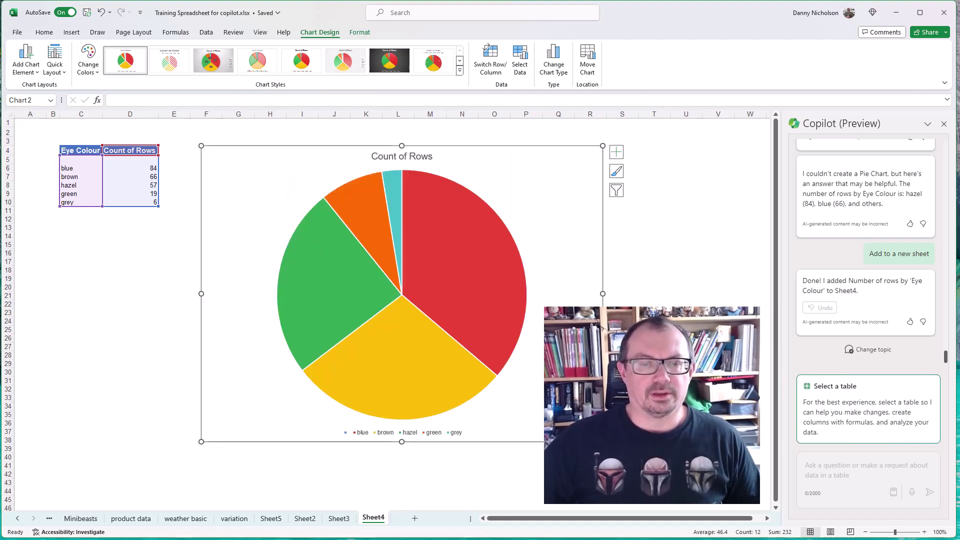
# - Switch back to the variation sheet with the class measurements table
pyautogui.click(234, 518)
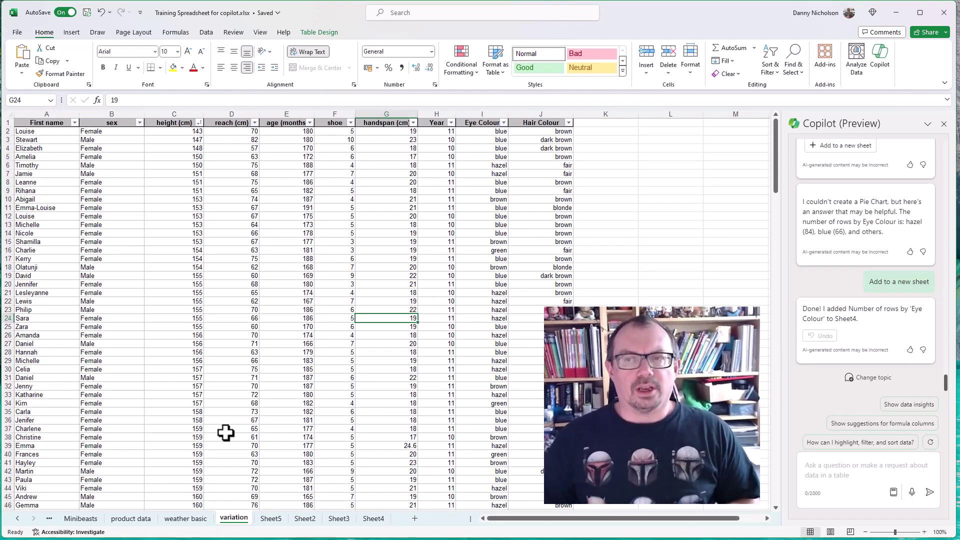